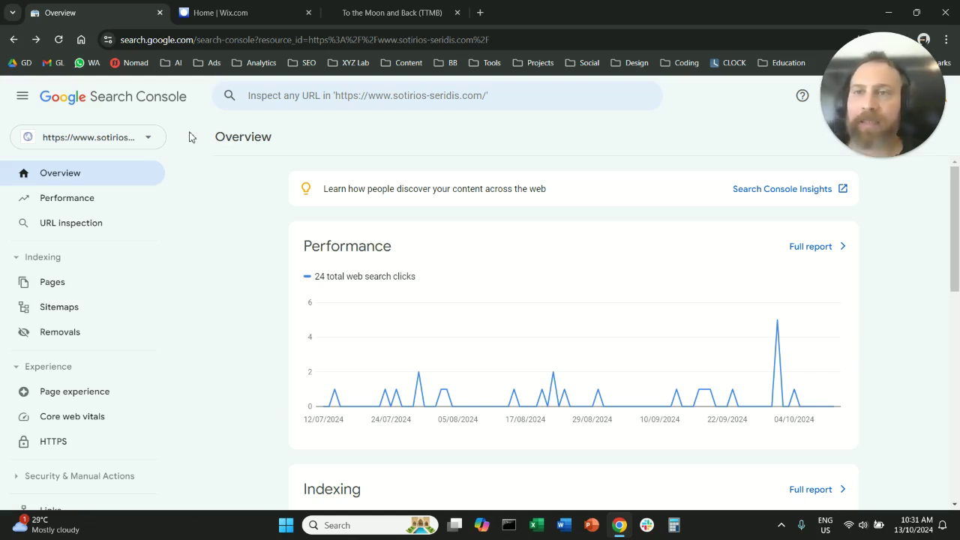
# - Start adding a new Search Console property and choose the URL prefix type
pyautogui.click(212, 40)
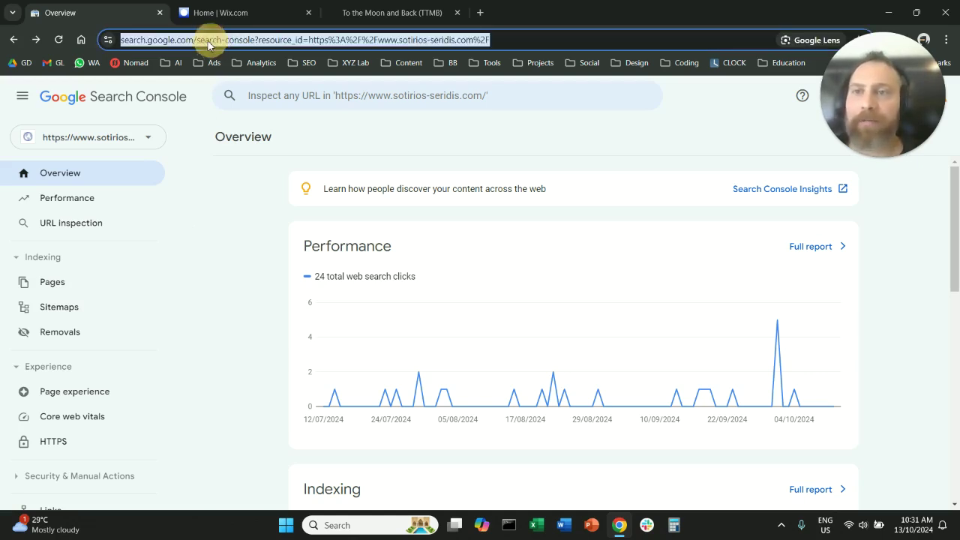
pyautogui.click(206, 38)
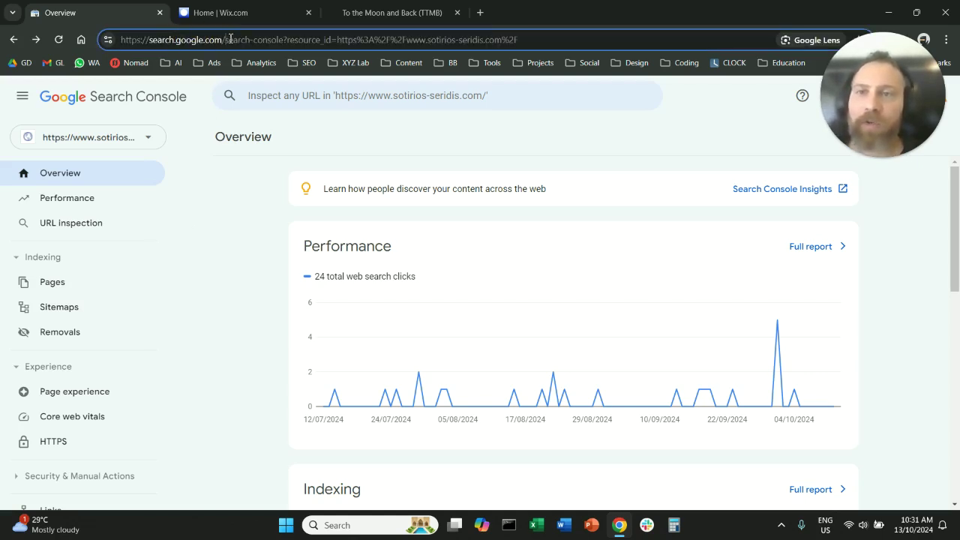
pyautogui.moveTo(284, 40); pyautogui.dragTo(150, 39)
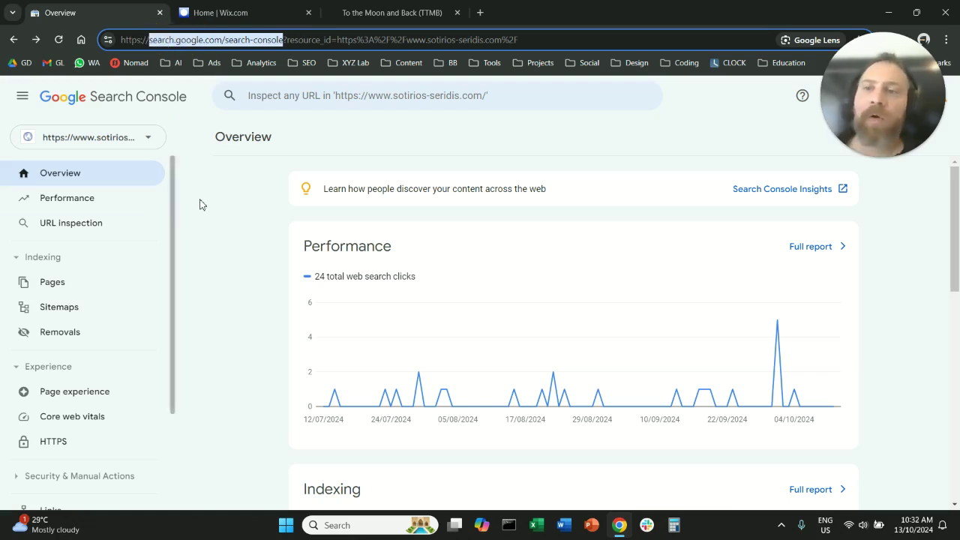
pyautogui.click(147, 140)
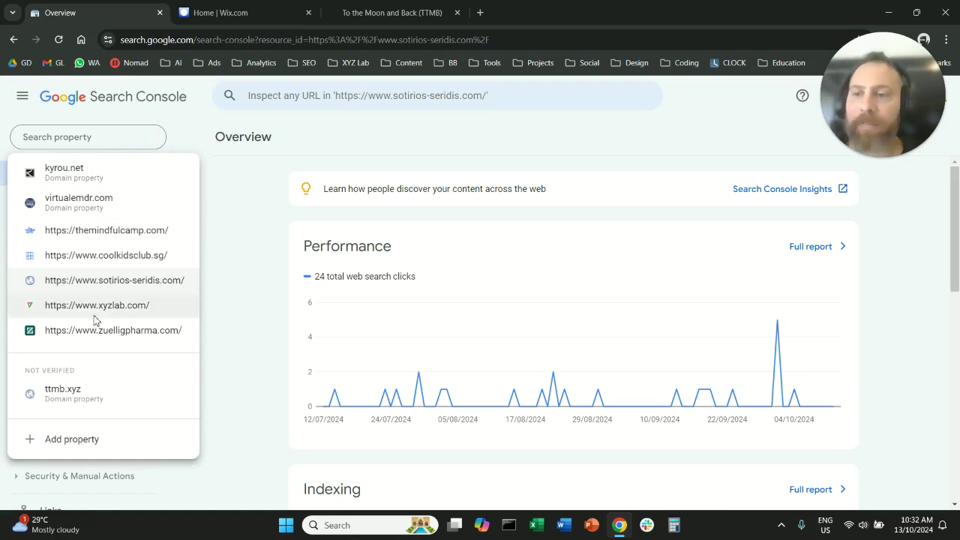
pyautogui.click(72, 439)
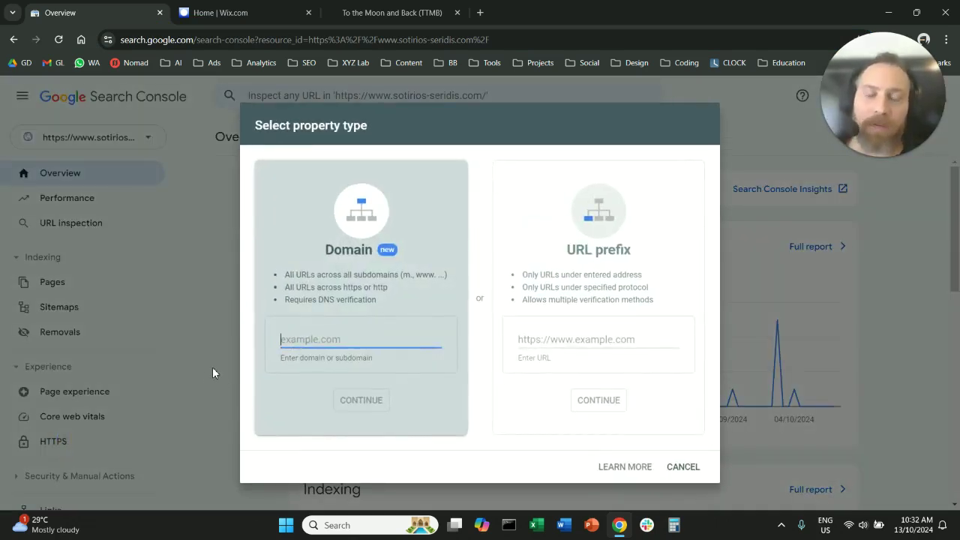
pyautogui.click(597, 255)
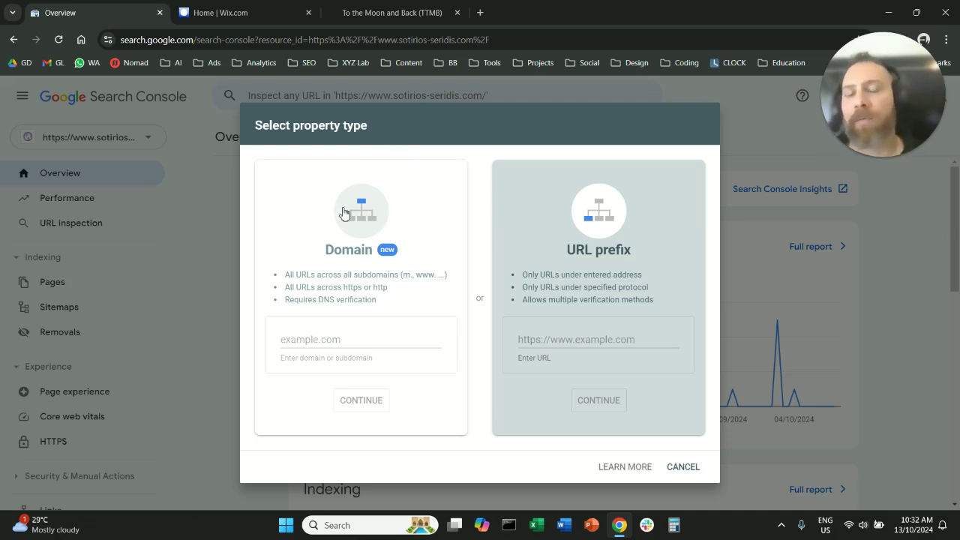
pyautogui.click(400, 13)
pyautogui.click(225, 39)
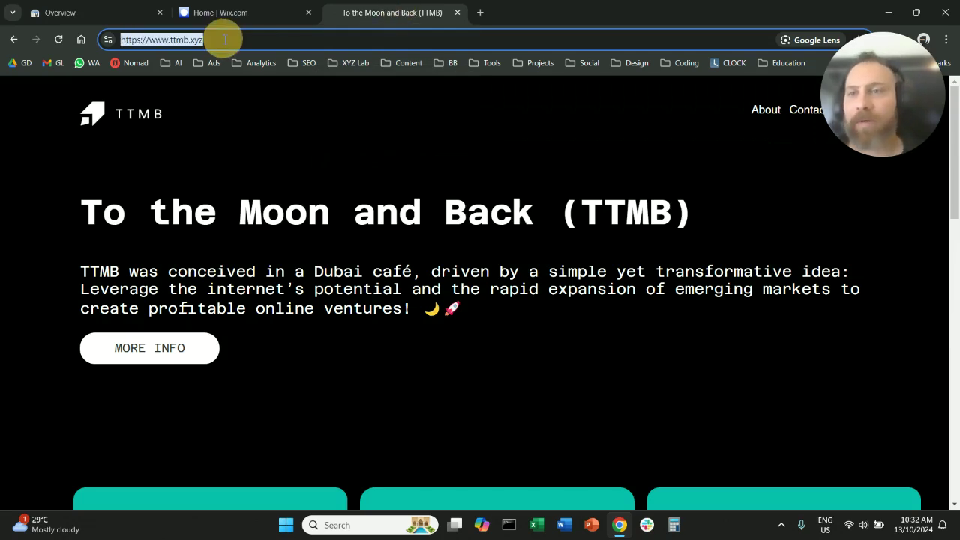
pyautogui.rightClick(223, 37)
pyautogui.click(286, 155)
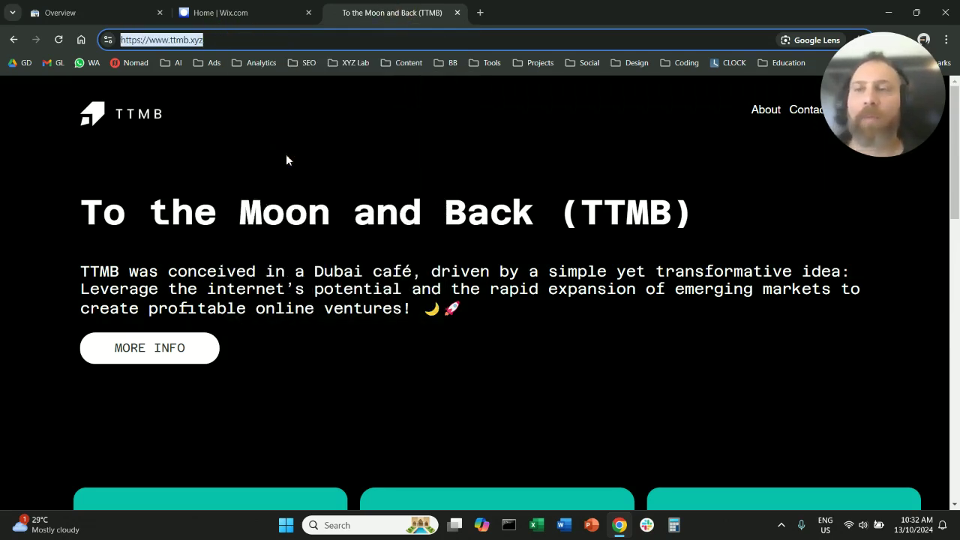
pyautogui.click(103, 15)
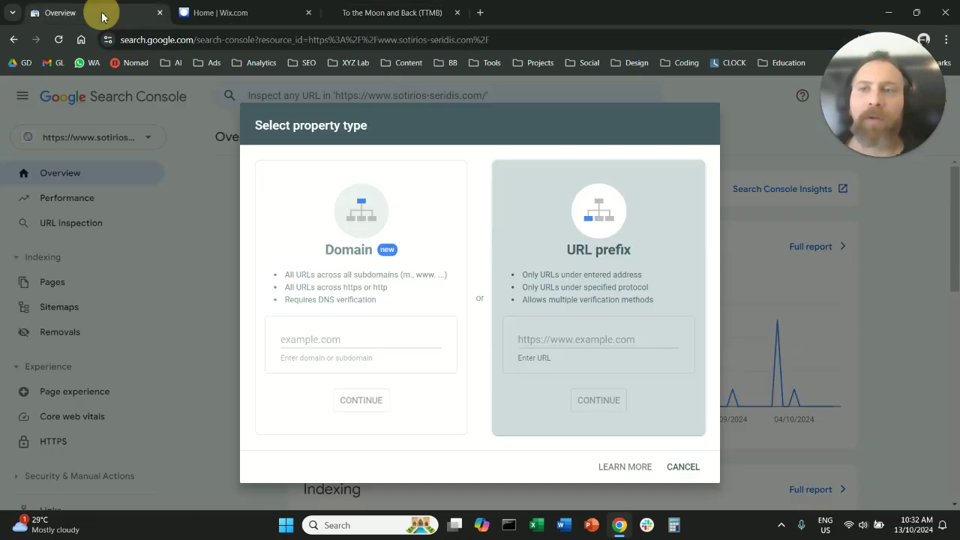
pyautogui.click(586, 337)
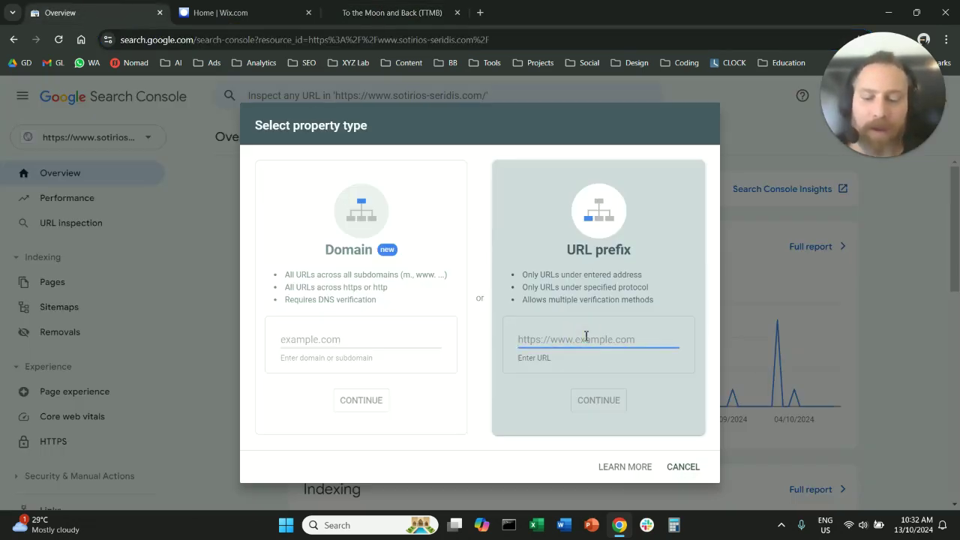
pyautogui.write('https://www.ttmb.xyz/')
pyautogui.click(600, 397)
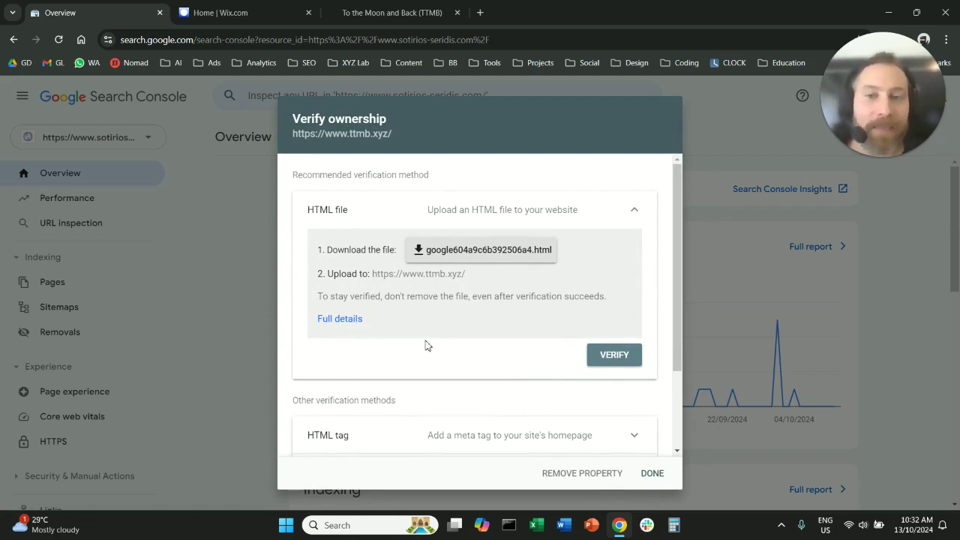
# - Under Other verification methods, expand HTML tag and copy its verification meta tag
pyautogui.scroll(-2, 425, 345)
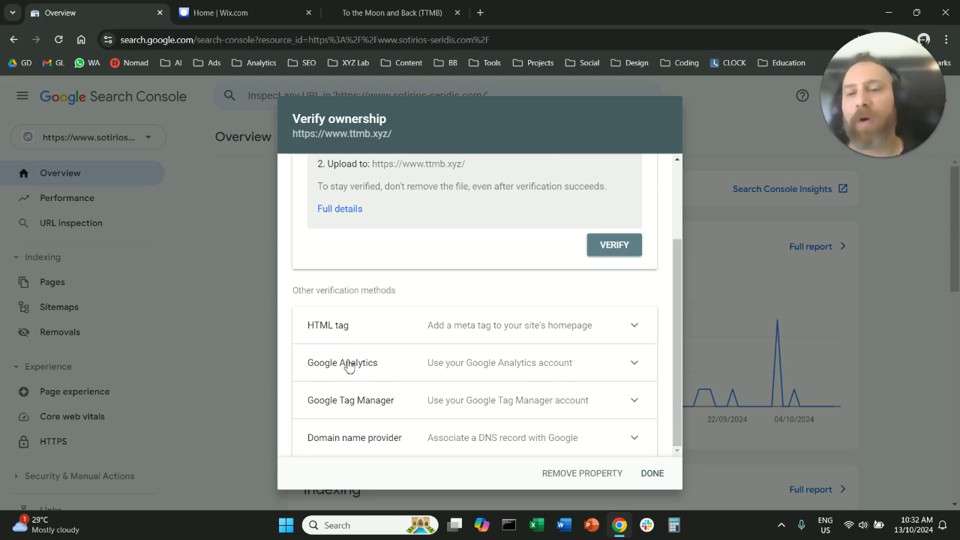
pyautogui.click(401, 379)
pyautogui.click(495, 364)
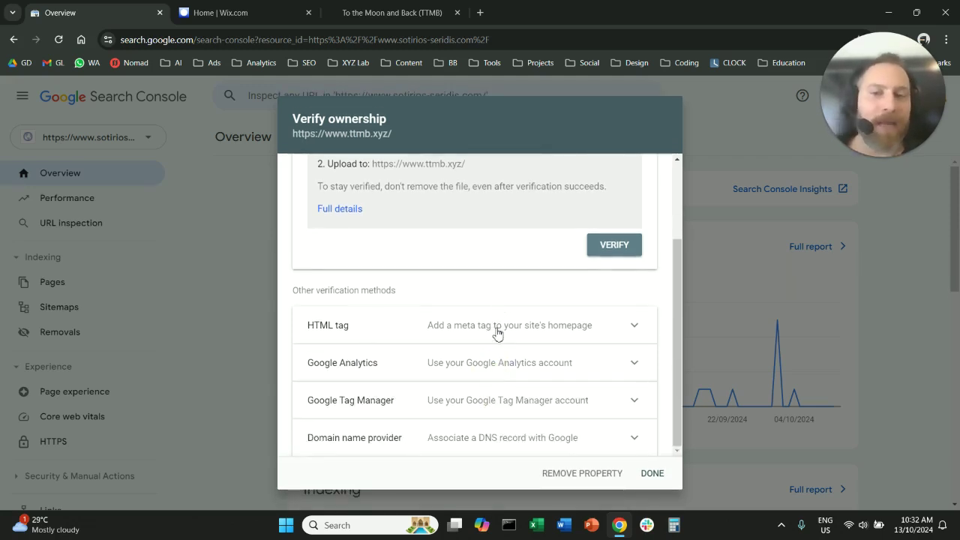
pyautogui.click(496, 333)
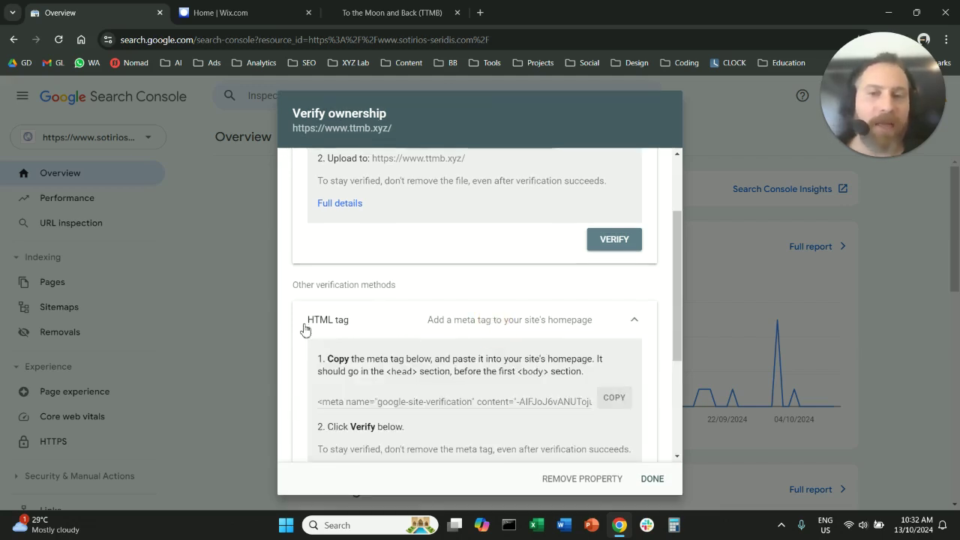
pyautogui.moveTo(308, 320); pyautogui.dragTo(356, 323)
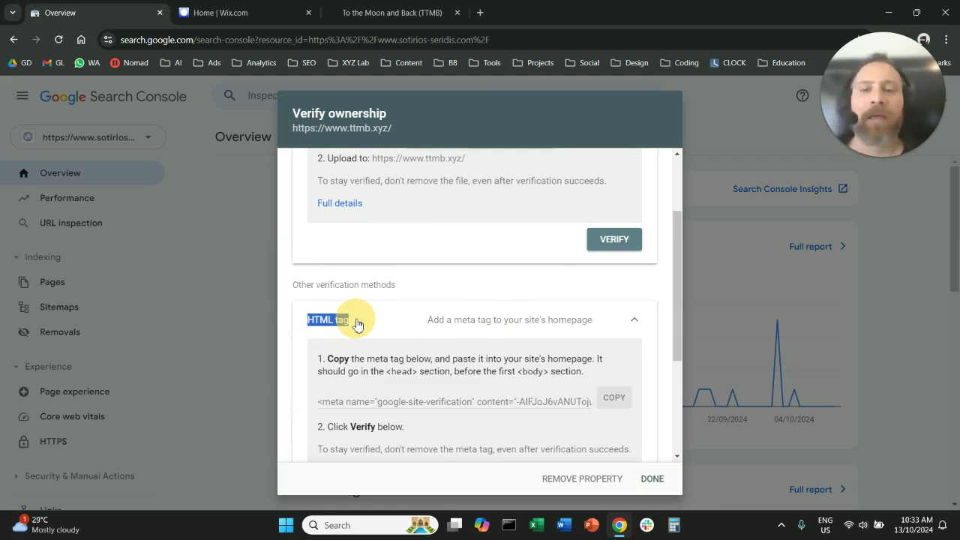
pyautogui.click(356, 322)
pyautogui.click(330, 329)
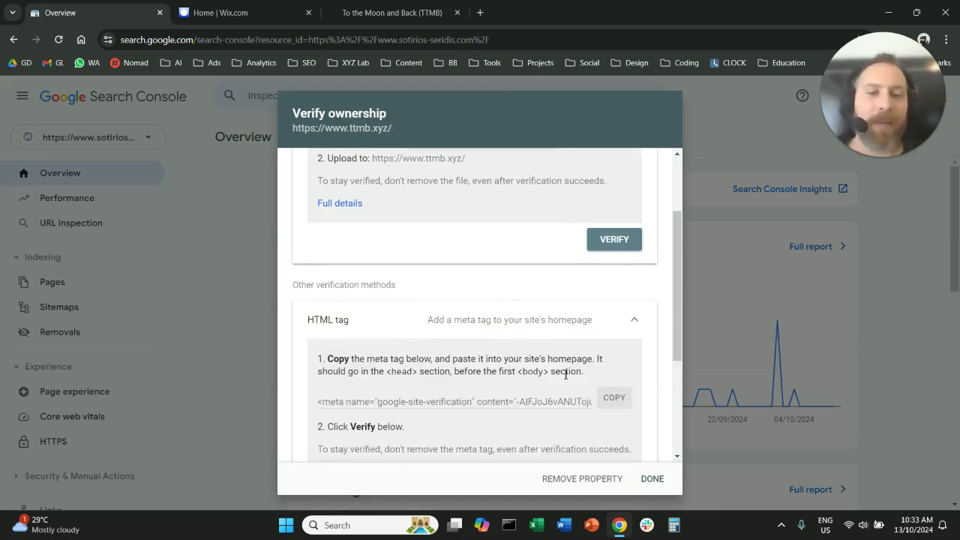
pyautogui.click(610, 401)
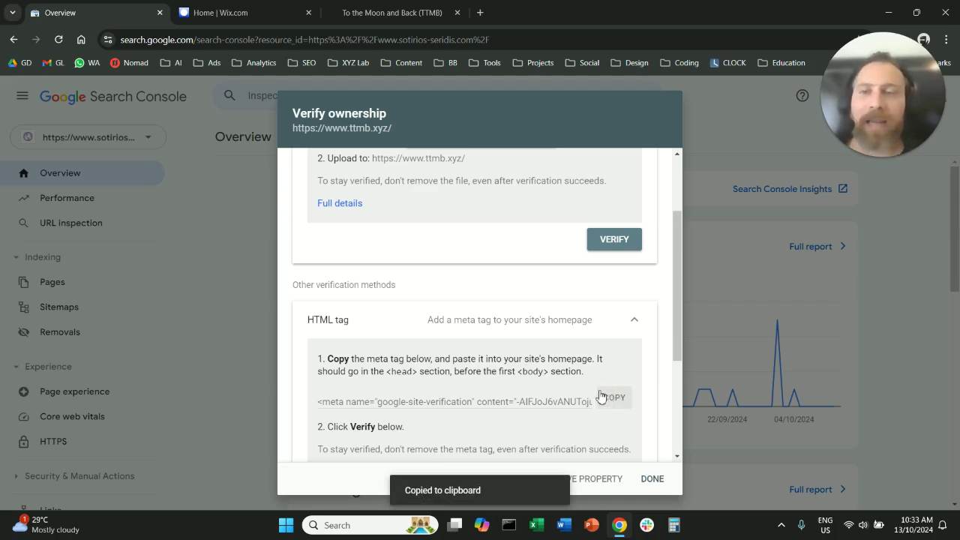
# - Search the Wix dashboard for 'site veri' and open Site Verification from the results
pyautogui.click(262, 14)
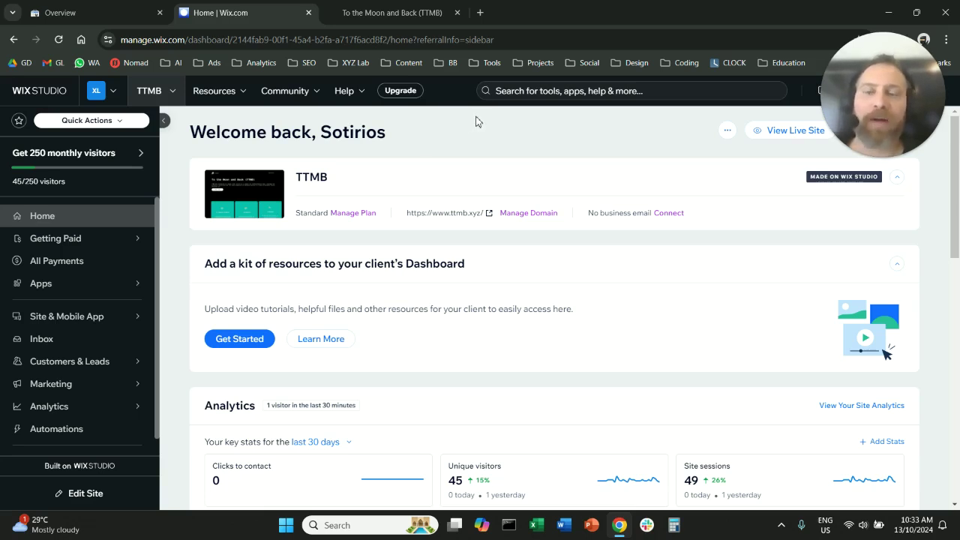
pyautogui.click(542, 91)
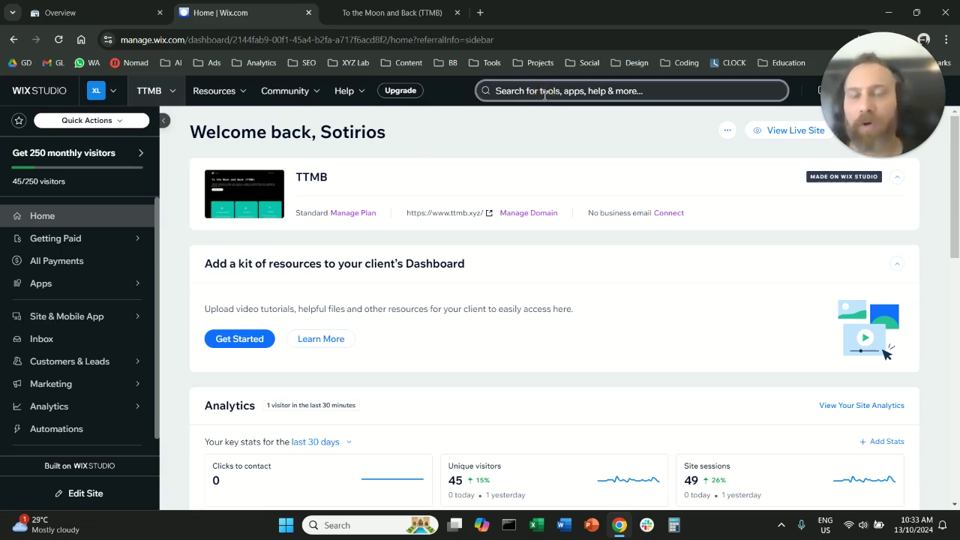
pyautogui.write('site veri')
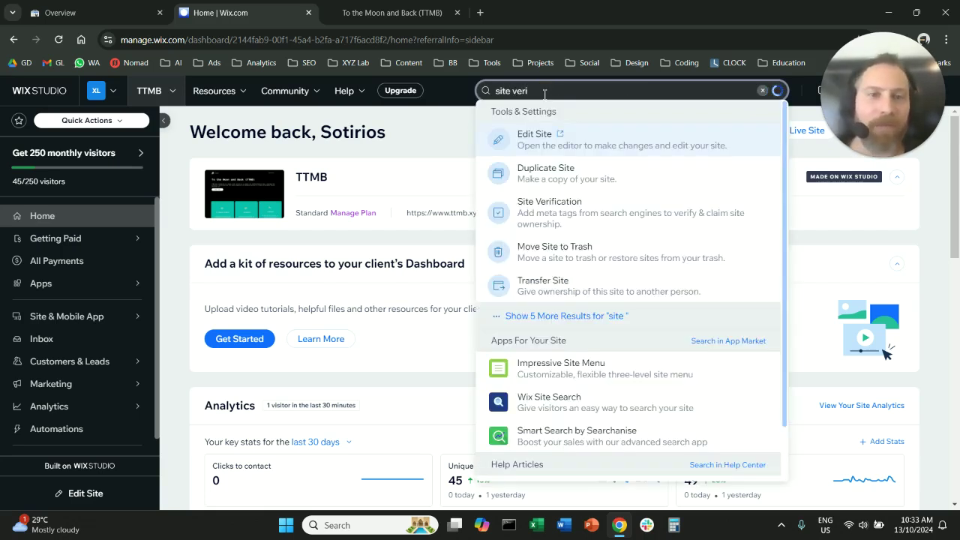
pyautogui.click(606, 178)
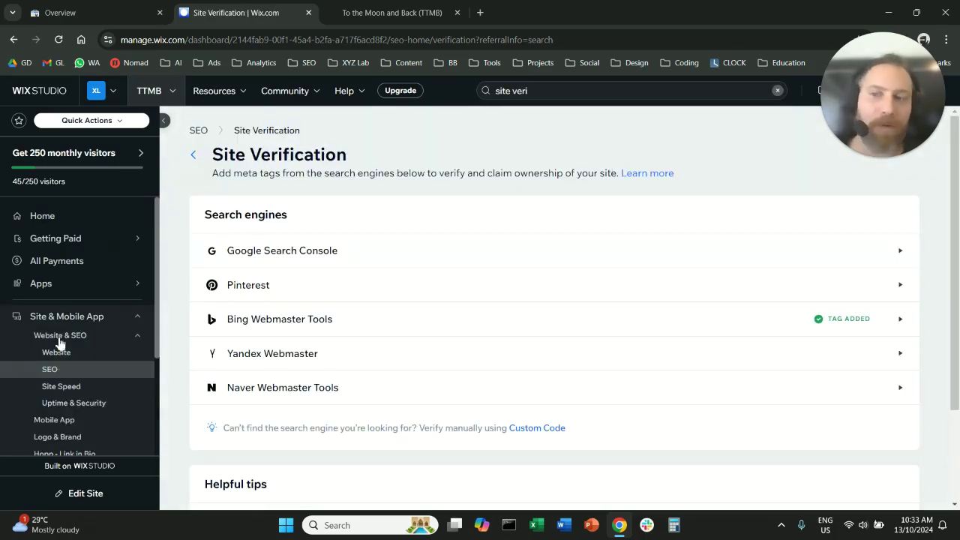
# - Open the SEO overview page and scroll down to its Site Verification link
pyautogui.moveTo(34, 318); pyautogui.dragTo(68, 376)
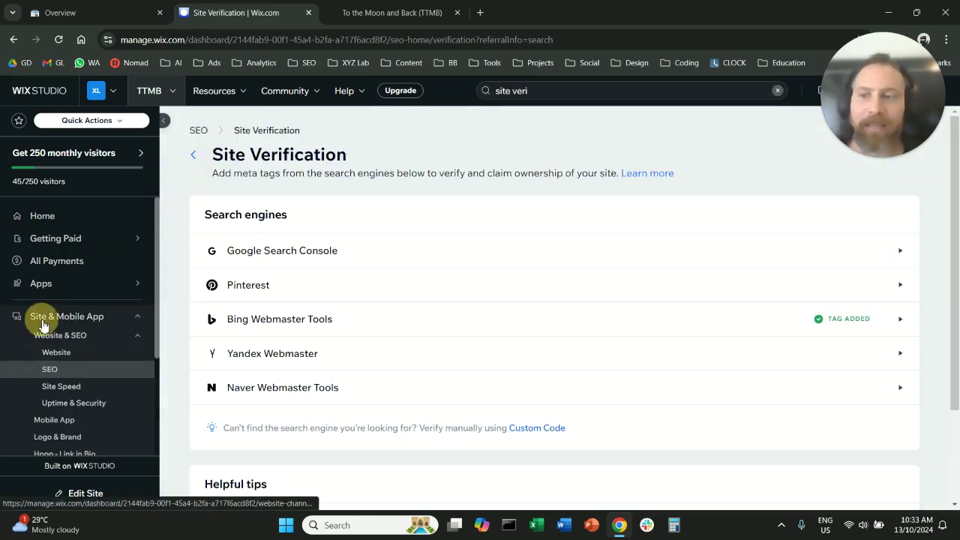
pyautogui.moveTo(69, 376); pyautogui.dragTo(63, 375)
pyautogui.click(64, 375)
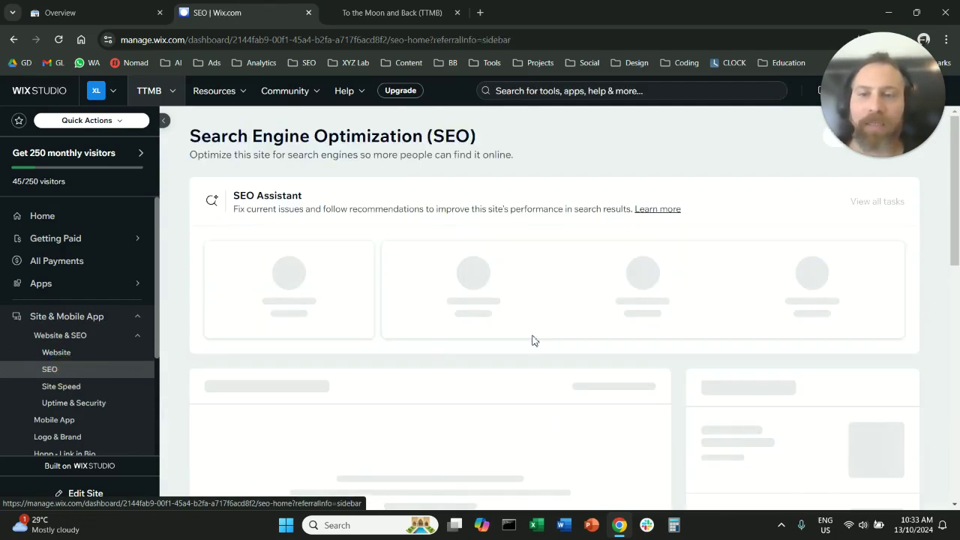
pyautogui.scroll(-3, 523, 335)
pyautogui.scroll(-3, 523, 335)
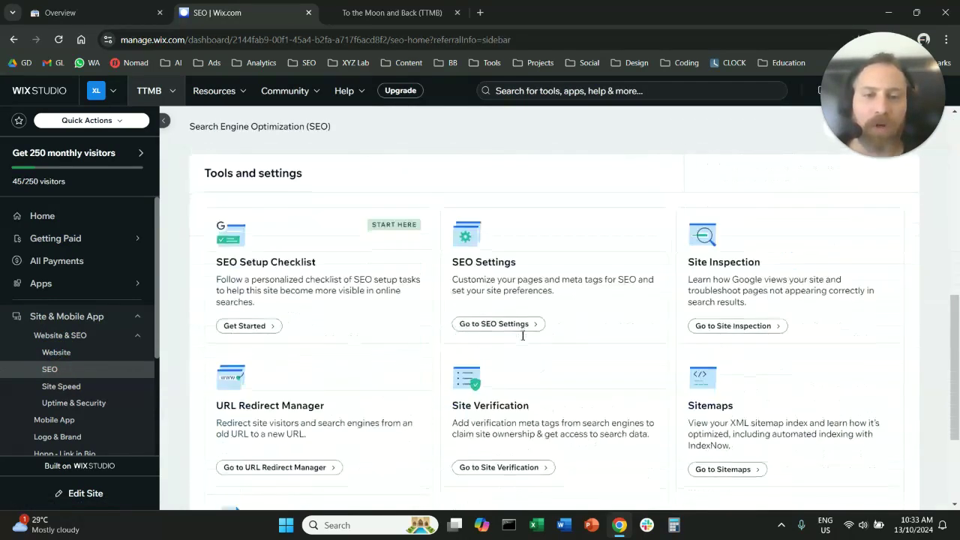
pyautogui.scroll(-2, 521, 335)
# - Paste the copied Google meta tag into the Google Search Console verification entry and save
pyautogui.click(511, 342)
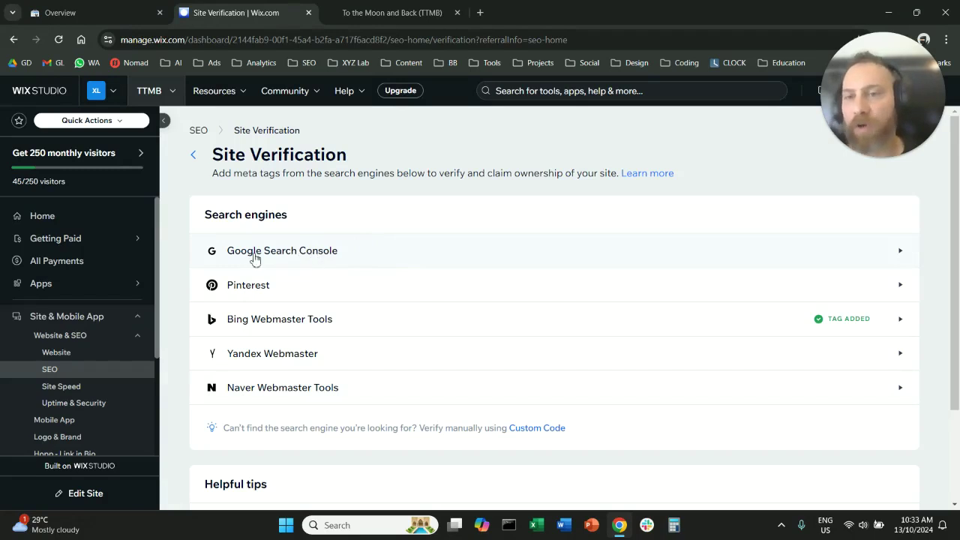
pyautogui.click(402, 255)
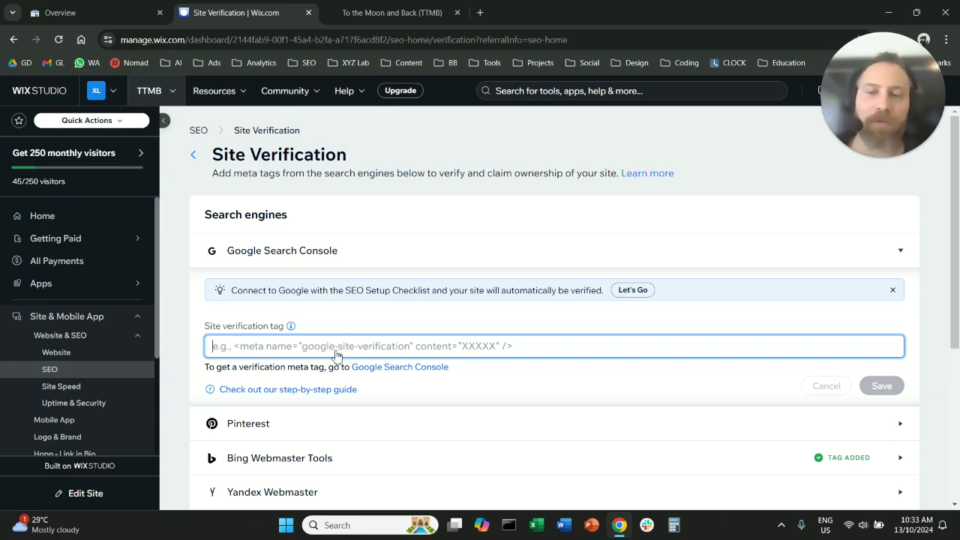
pyautogui.hotkey('ctrl', 'v')
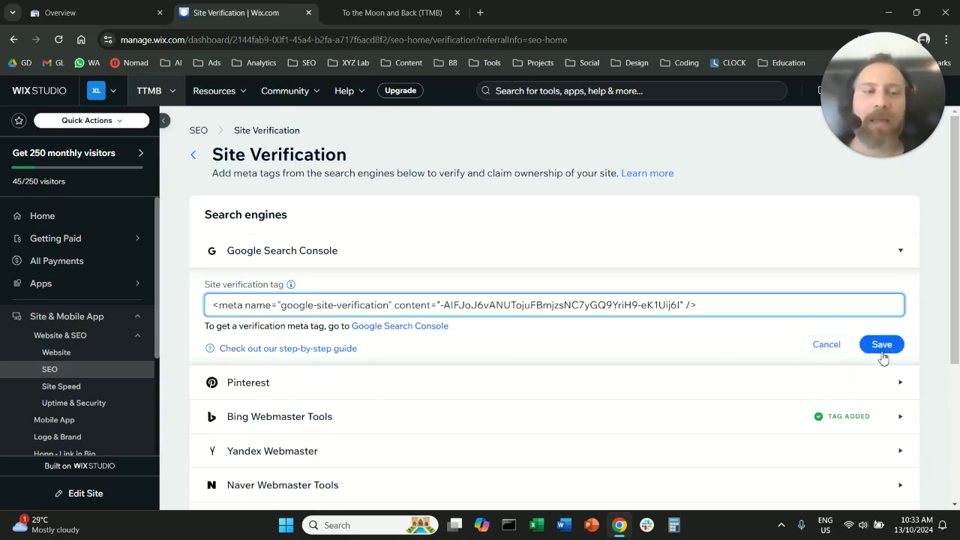
pyautogui.click(882, 344)
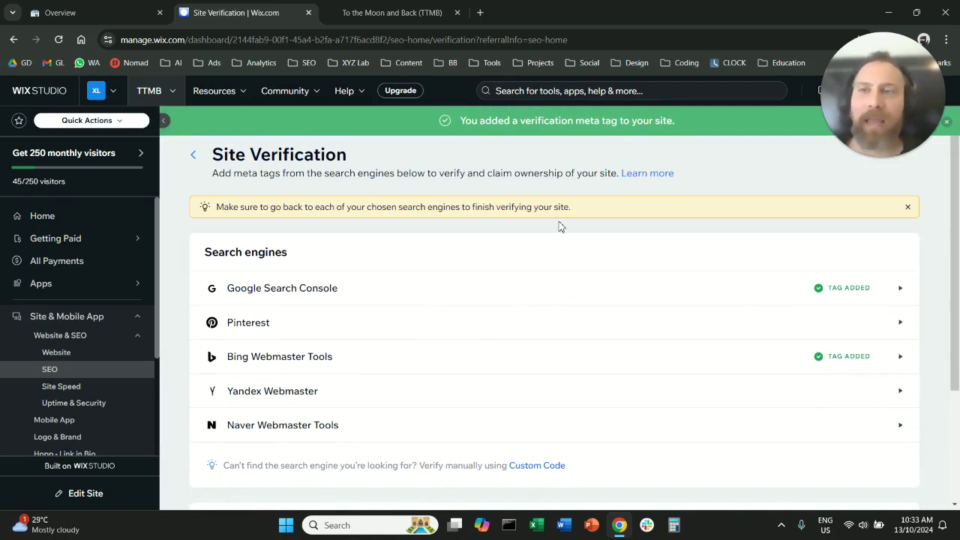
# - Back in Search Console, reopen the HTML tag method and verify ttmb.xyz ownership
pyautogui.click(99, 14)
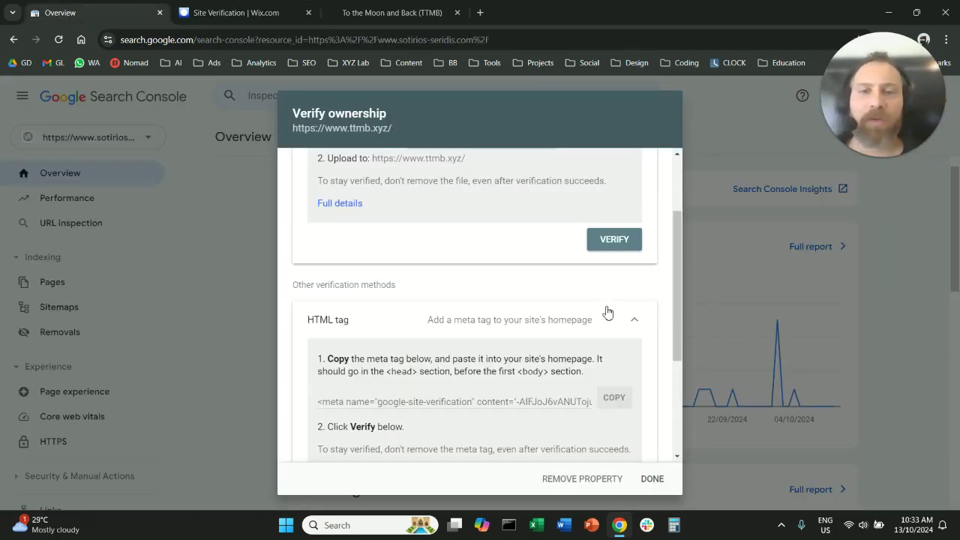
pyautogui.scroll(1, 604, 302)
pyautogui.scroll(-3, 608, 315)
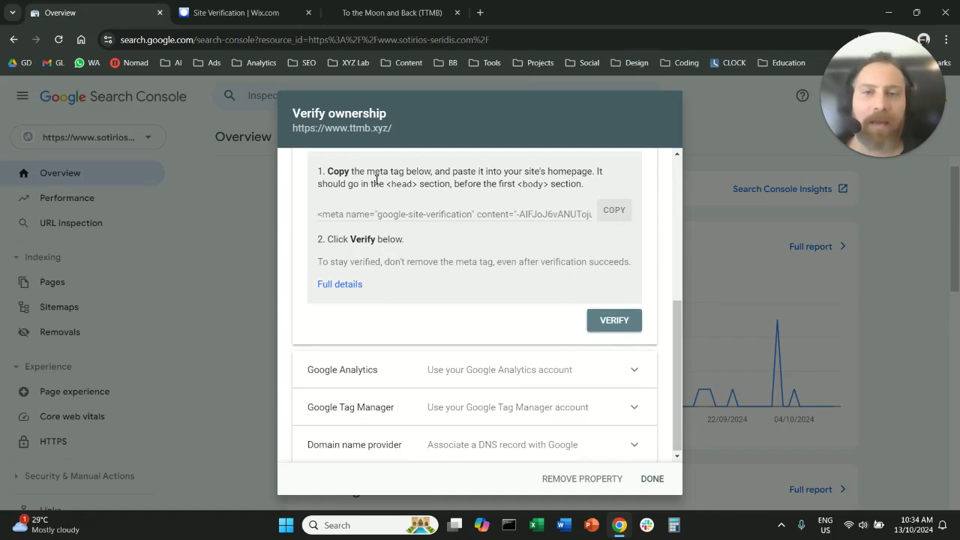
pyautogui.scroll(2, 360, 195)
pyautogui.doubleClick(334, 258)
pyautogui.moveTo(334, 257); pyautogui.dragTo(375, 254)
pyautogui.click(508, 325)
pyautogui.scroll(-1, 540, 337)
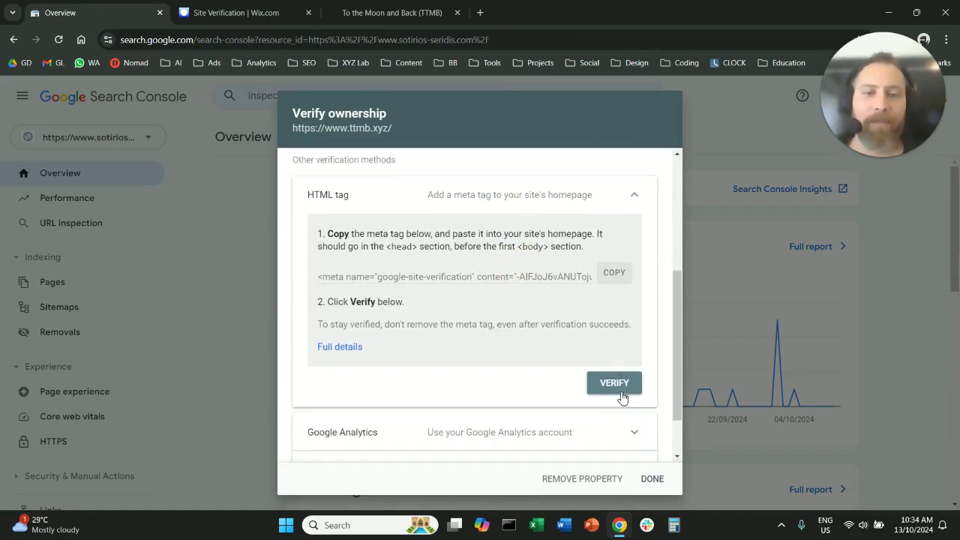
pyautogui.click(615, 383)
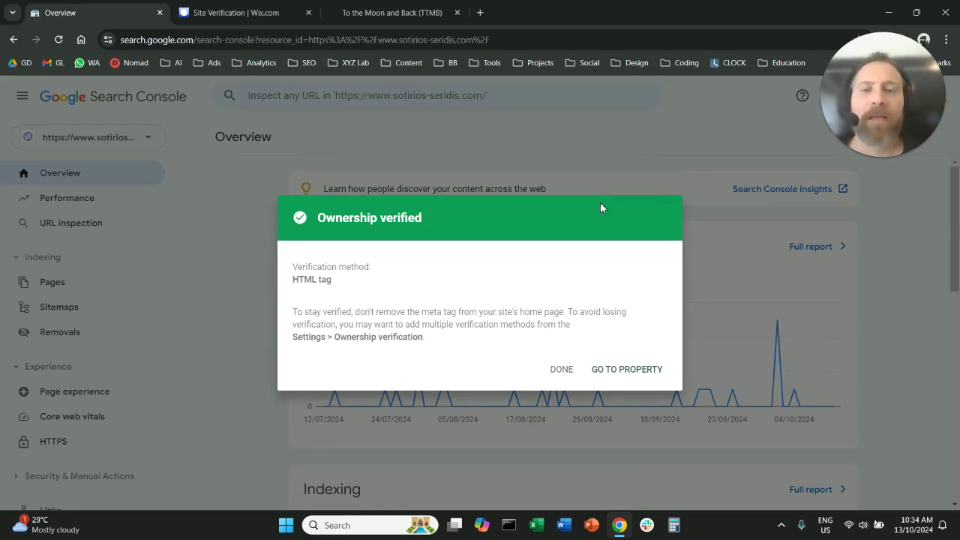
# - Go to the verified ttmb.xyz property and highlight its data-processing notice on the Overview
pyautogui.click(619, 369)
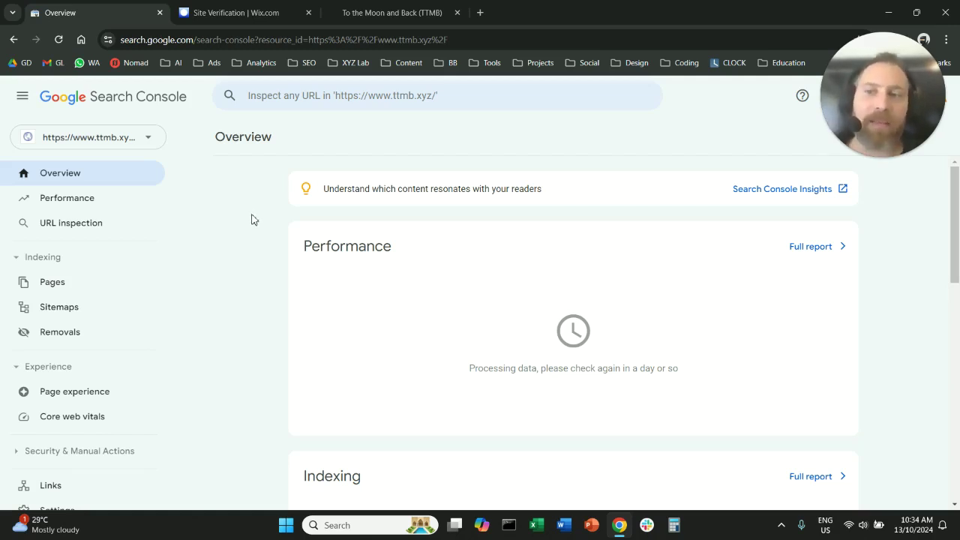
pyautogui.tripleClick(489, 371)
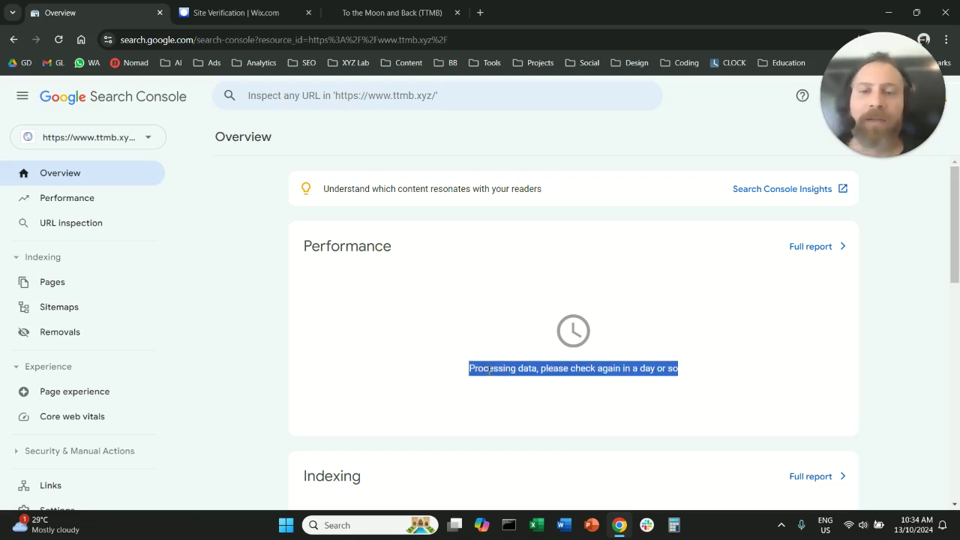